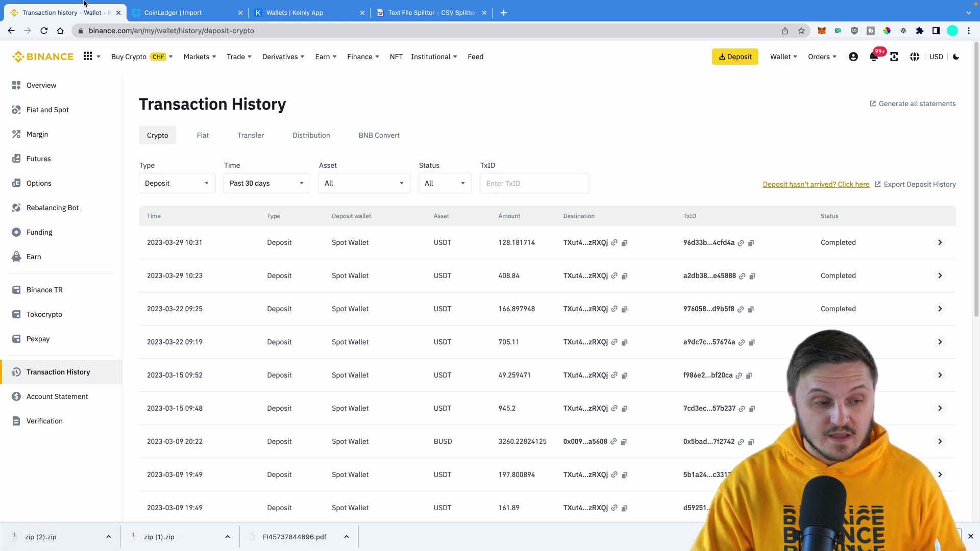
Check the three ~66 MB CSV exports in Finder, then return to Koinly's 20 MB upload dialog
{"action": "mouse_move", "coordinate": [84, 2]}
{"action": "left_click", "coordinate": [36, 21]}
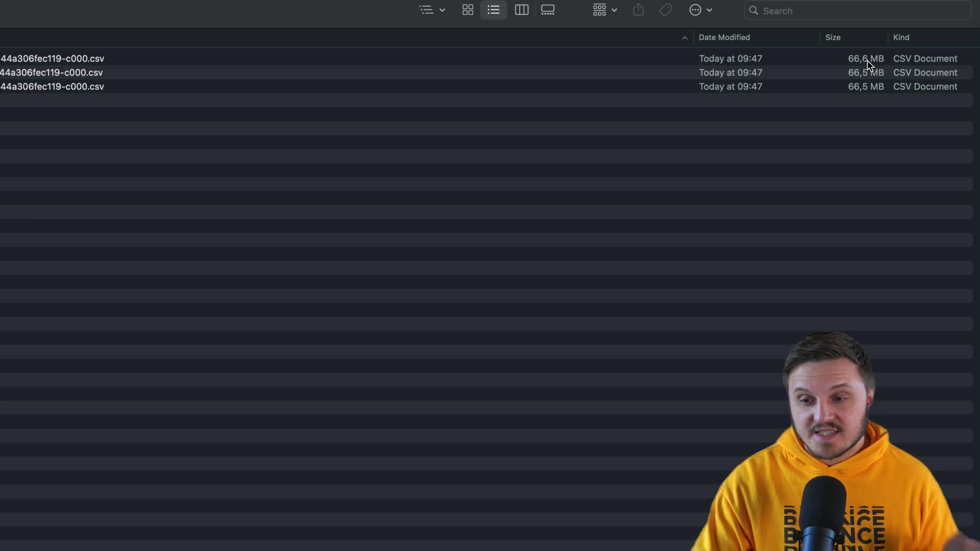
{"action": "key", "text": "super+Tab"}
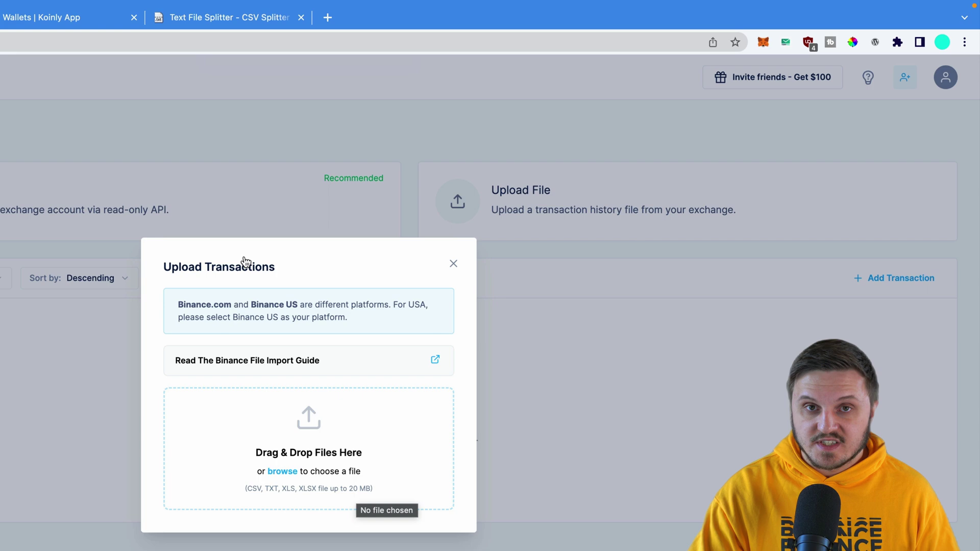
Exit full screen and load the part-00000 CSV export into Text File Splitter
{"action": "key", "text": "Escape"}
{"action": "left_click", "coordinate": [292, 49]}
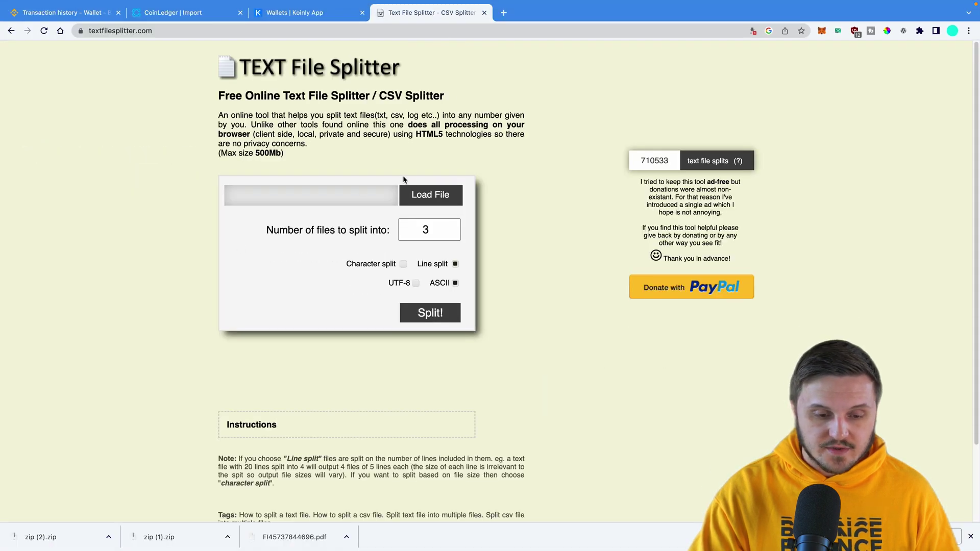
{"action": "left_click", "coordinate": [429, 195]}
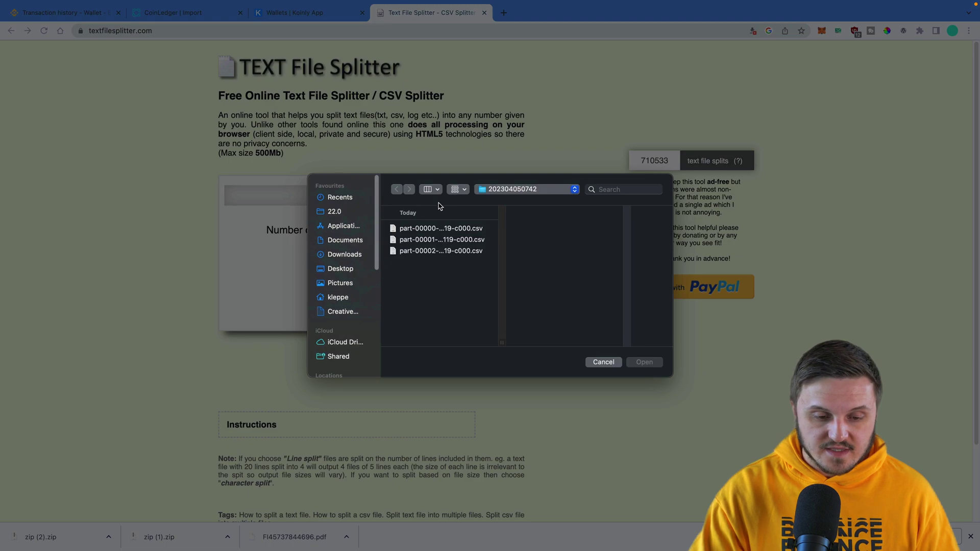
{"action": "double_click", "coordinate": [441, 228]}
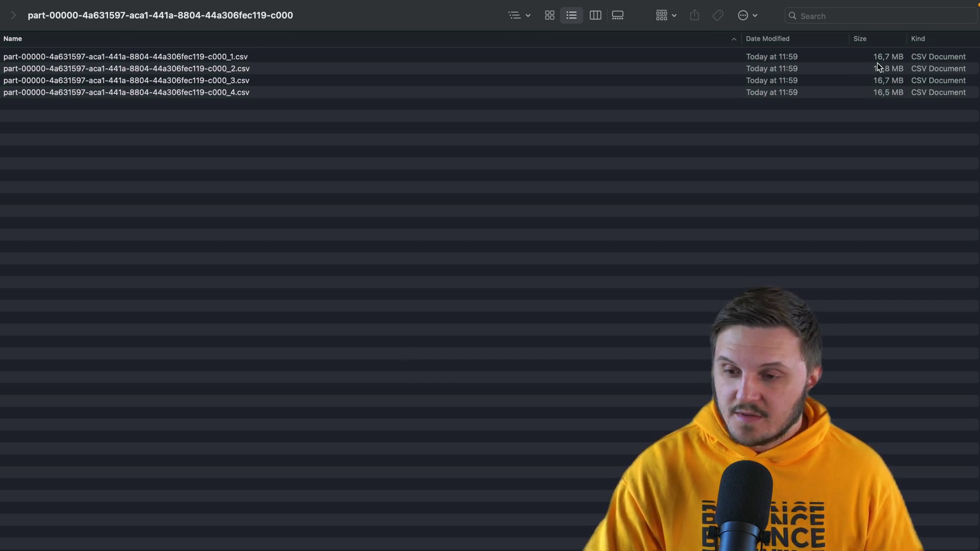
{"action": "key", "text": "Down"}
{"action": "key", "text": "Down"}
{"action": "key", "text": "Down"}
{"action": "key", "text": "Down"}
{"action": "left_click", "coordinate": [549, 265]}
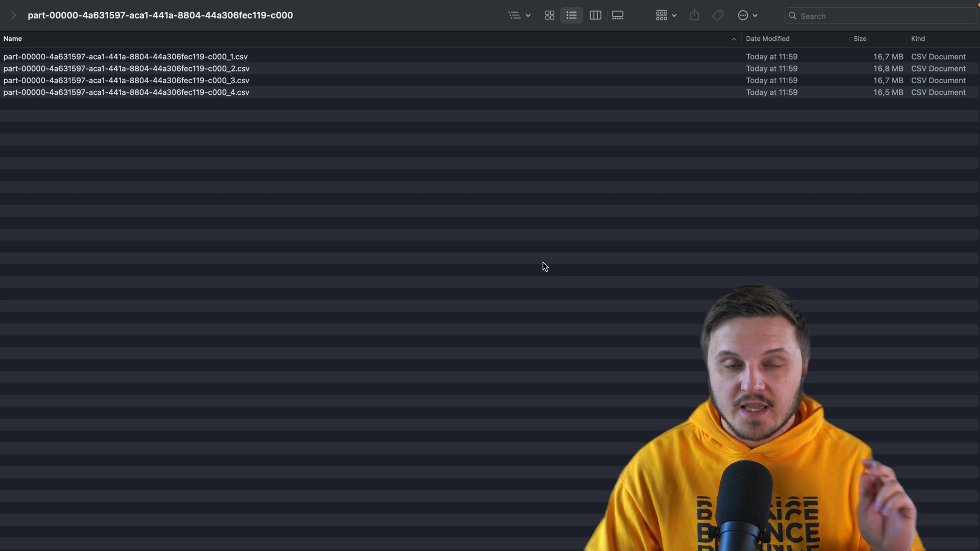
{"action": "left_click", "coordinate": [239, 59]}
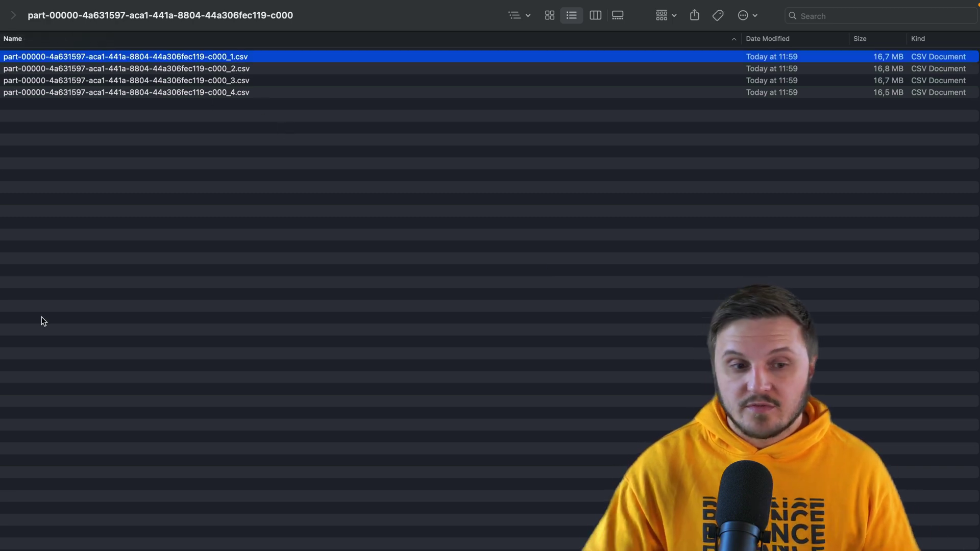
{"action": "left_click", "coordinate": [58, 201]}
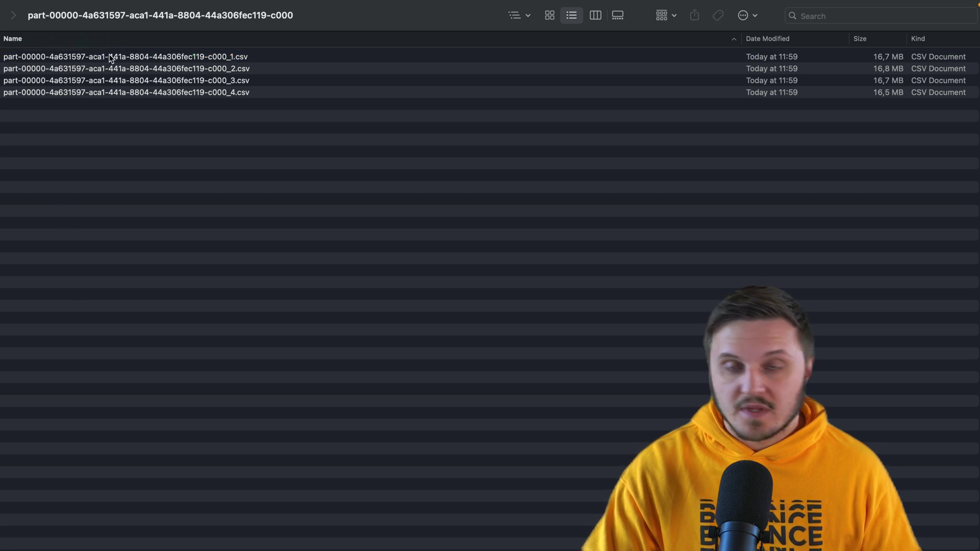
{"action": "left_click", "coordinate": [109, 59]}
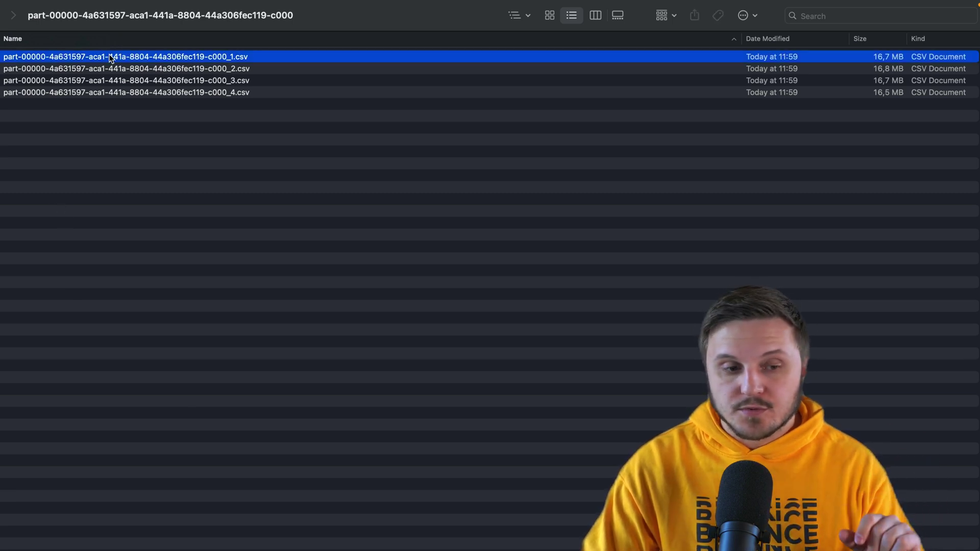
Rename the first split file to part-00000-4a631597-aca1-441a-8804-44a306fec119-c000_.csv, dropping the trailing 1
{"action": "right_click", "coordinate": [109, 58]}
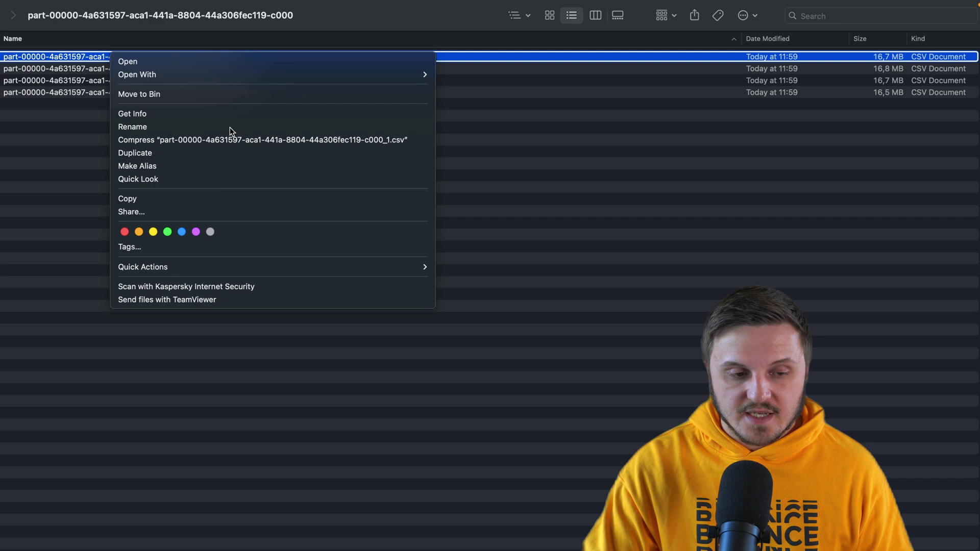
{"action": "left_click", "coordinate": [133, 127]}
{"action": "key", "text": "BackSpace"}
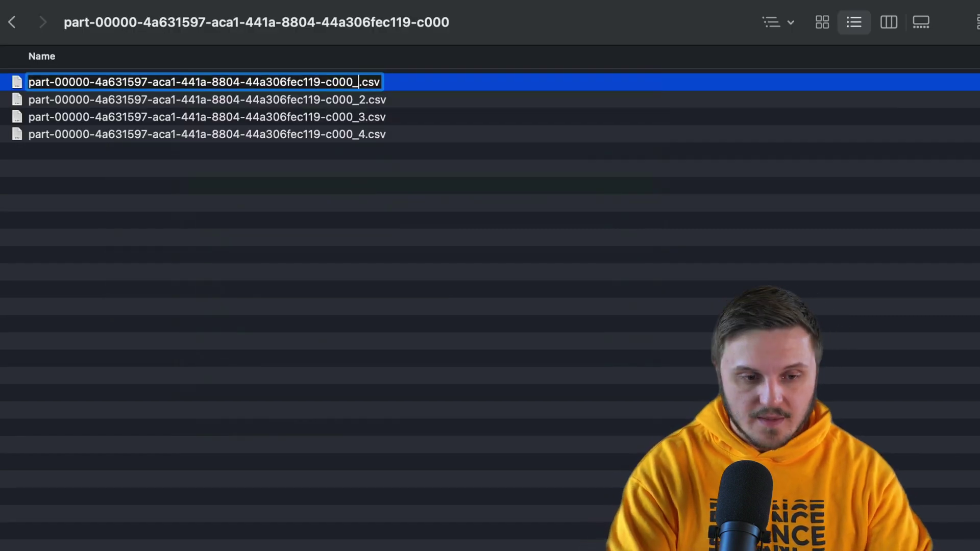
{"action": "key", "text": "Right"}
{"action": "key", "text": "Right"}
{"action": "key", "text": "Right"}
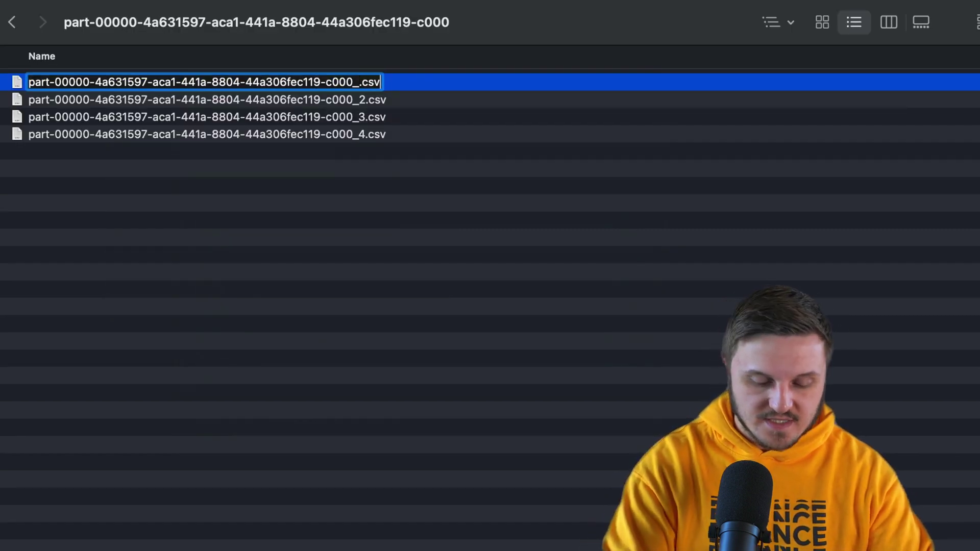
{"action": "key", "text": "BackSpace"}
{"action": "key", "text": "BackSpace"}
{"action": "key", "text": "BackSpace"}
{"action": "type", "text": ".csv"}
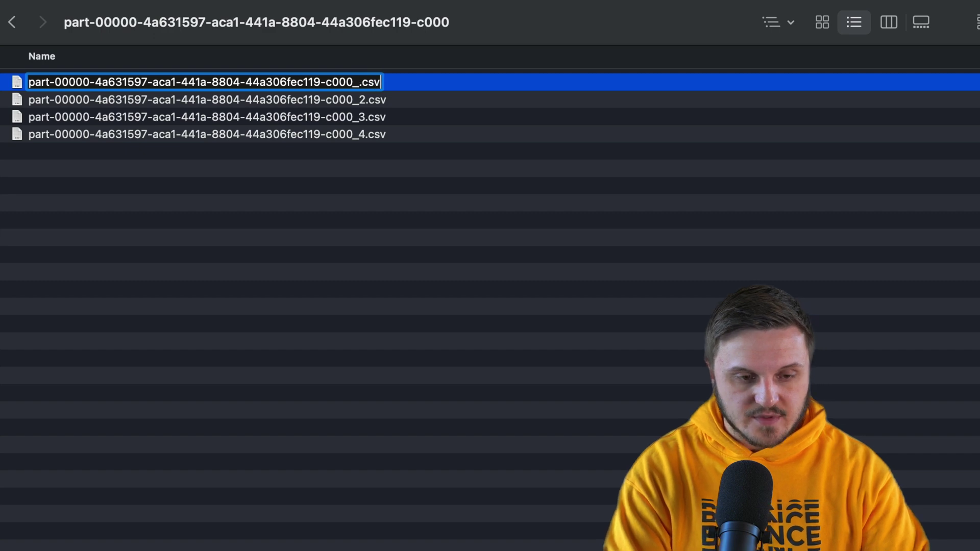
{"action": "key", "text": "Return"}
{"action": "left_click", "coordinate": [568, 319]}
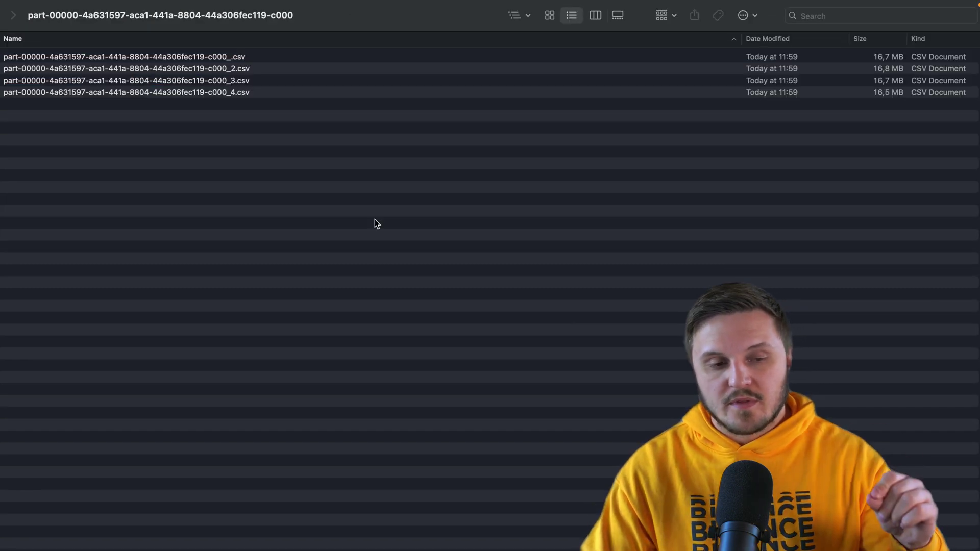